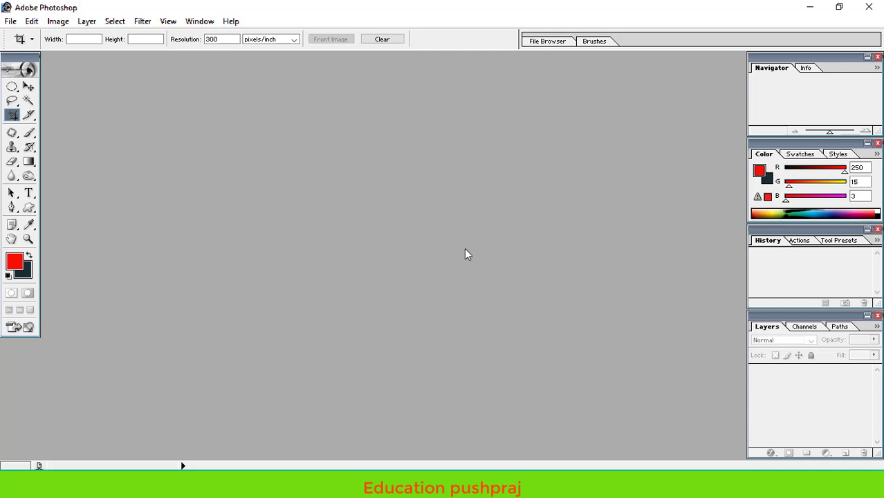
# - Open the bride photo dj.jpg and maximize its document window
pyautogui.doubleClick(426, 212)
pyautogui.click(564, 208)
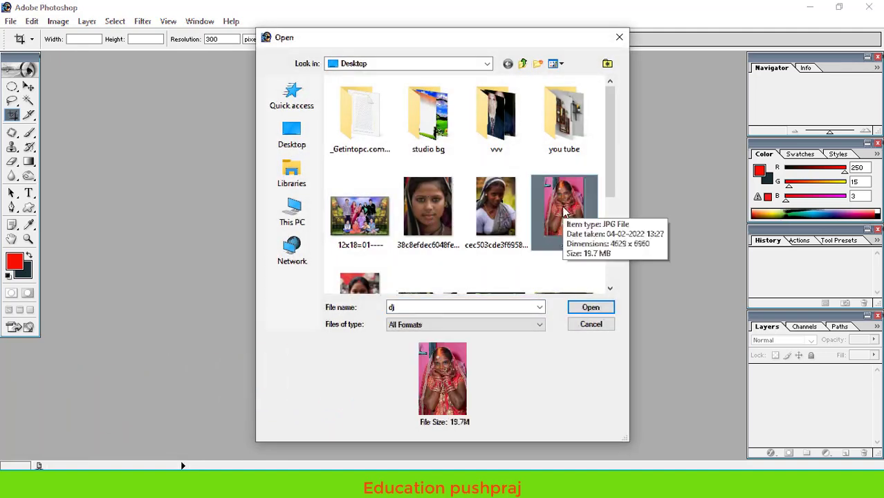
pyautogui.click(590, 307)
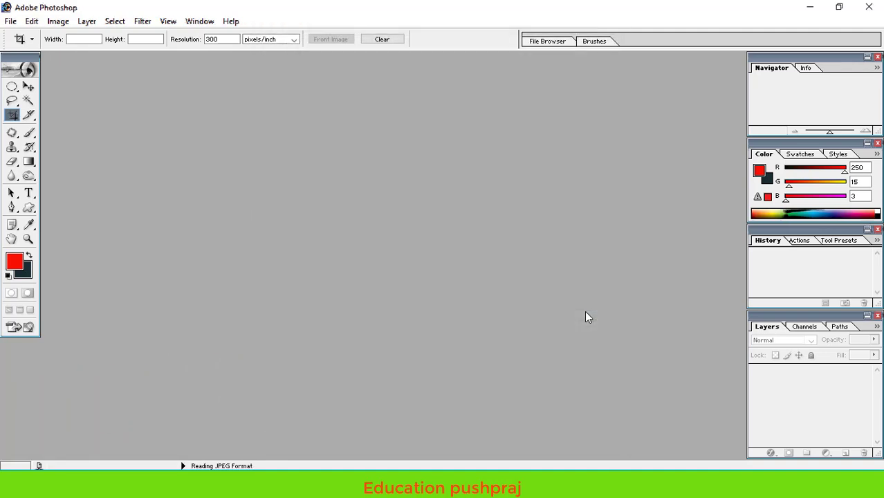
pyautogui.doubleClick(178, 64)
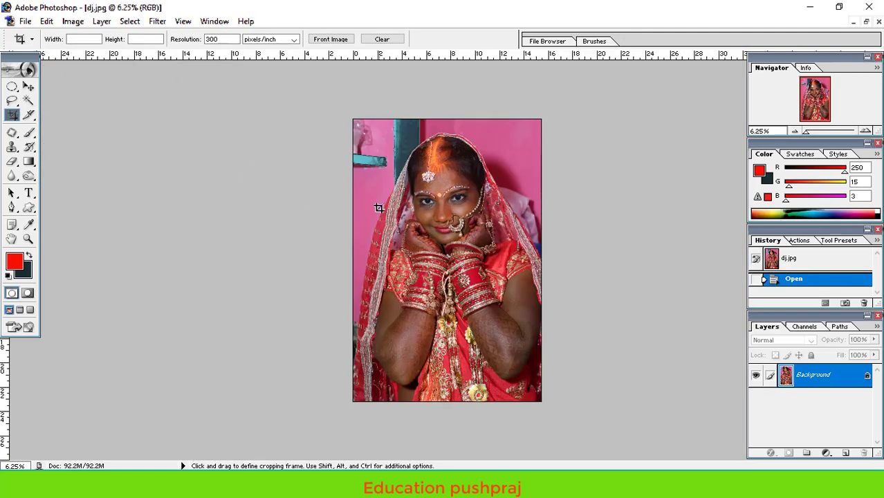
# - Duplicate the photo onto Layer 1 and toggle the Background layer's visibility to compare
pyautogui.press('ctrl')
pyautogui.hotkey('ctrl', 'j')
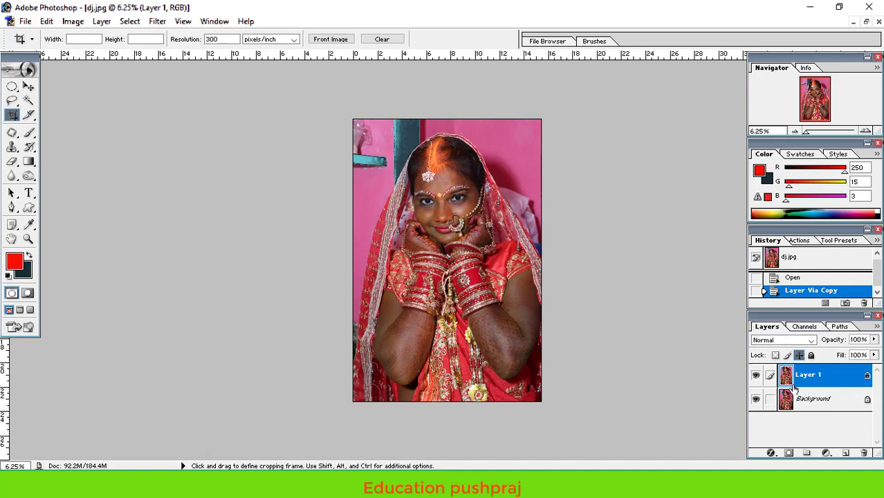
pyautogui.click(756, 399)
pyautogui.click(756, 400)
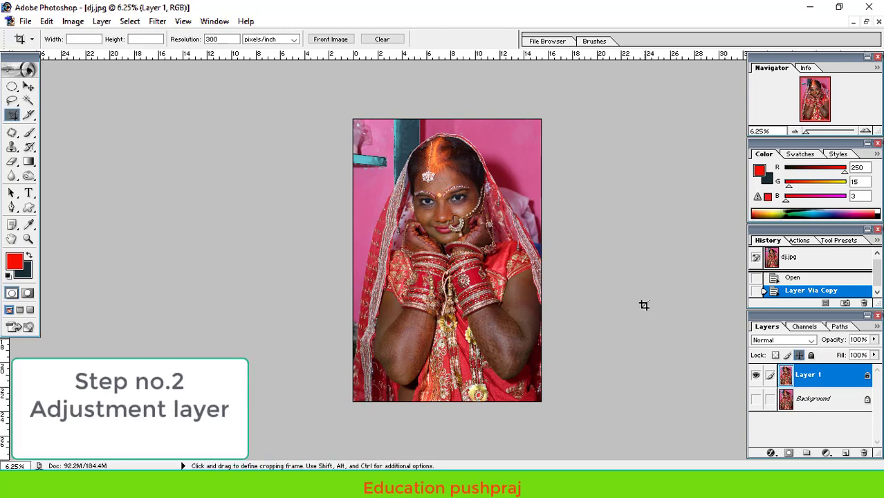
# - Create Color Fill 1 using the pale cream colour F0EEB0 above Layer 1
pyautogui.click(827, 454)
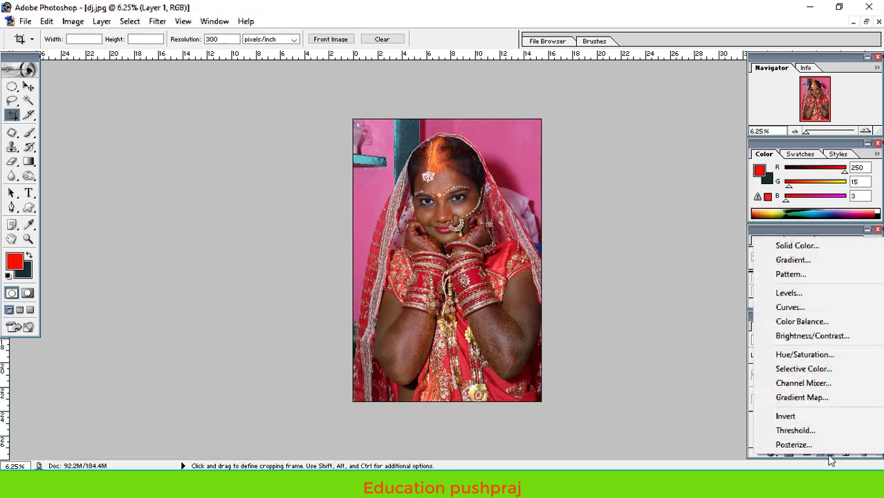
pyautogui.click(796, 248)
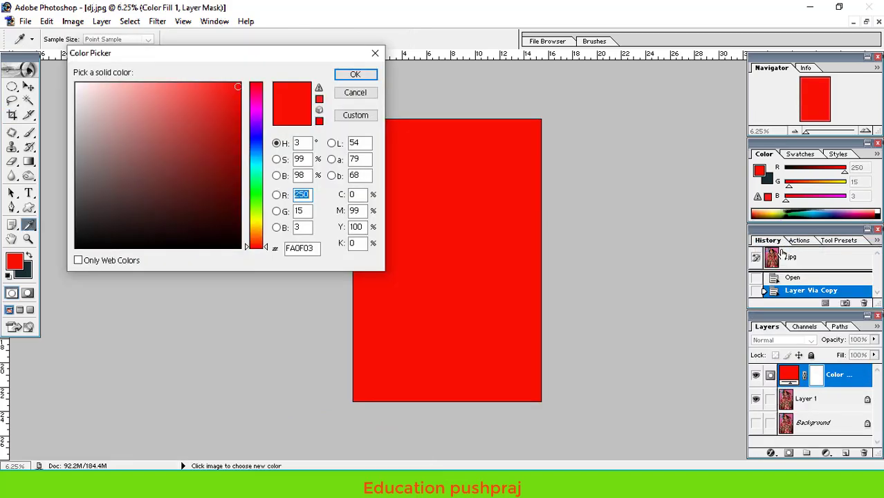
pyautogui.click(256, 222)
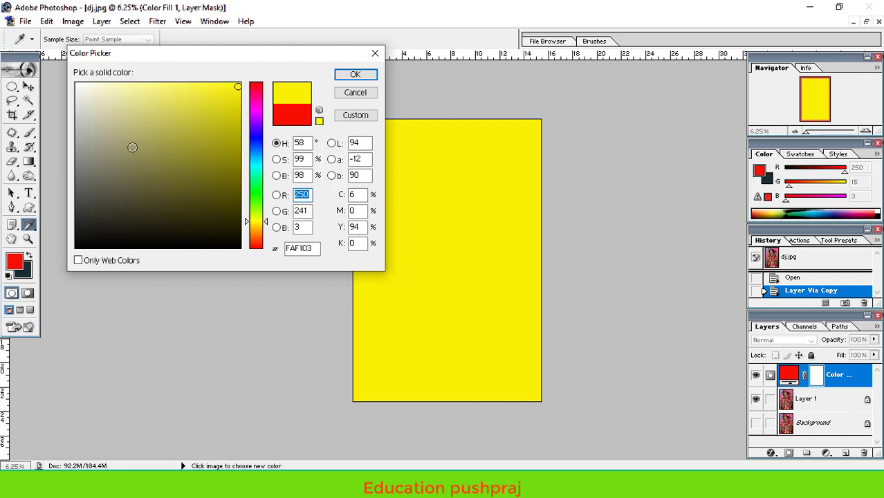
pyautogui.click(124, 90)
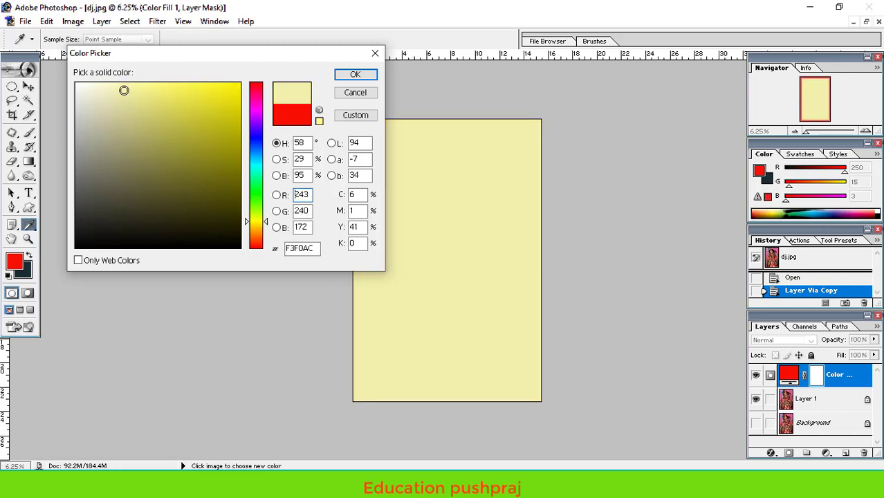
pyautogui.click(124, 95)
pyautogui.click(119, 92)
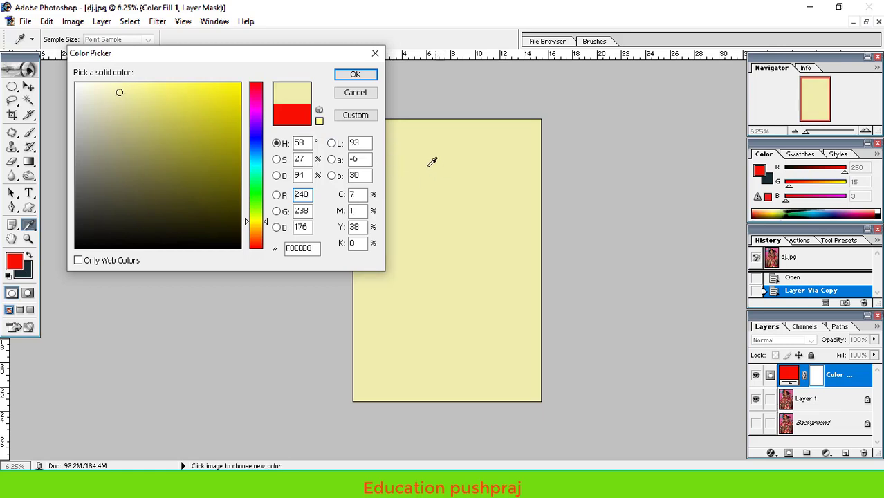
pyautogui.click(352, 74)
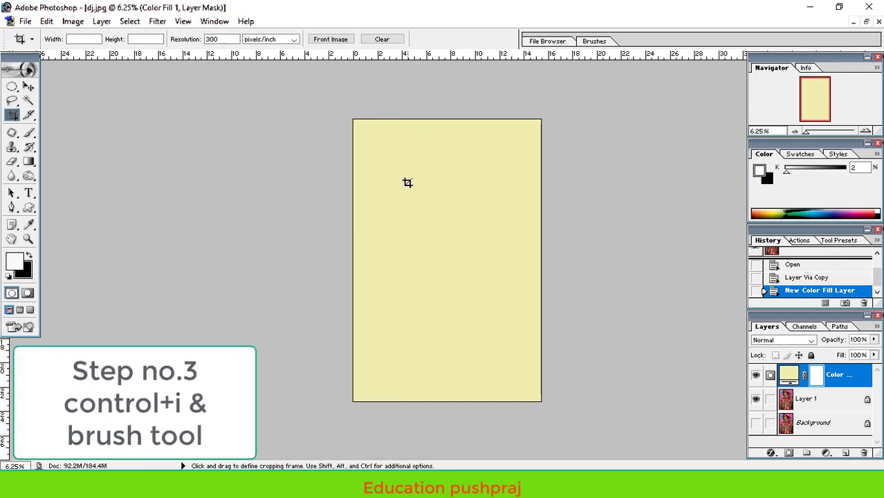
# - Invert Color Fill 1's mask to black and set up a 159 px Normal-mode brush
pyautogui.press('ctrl')
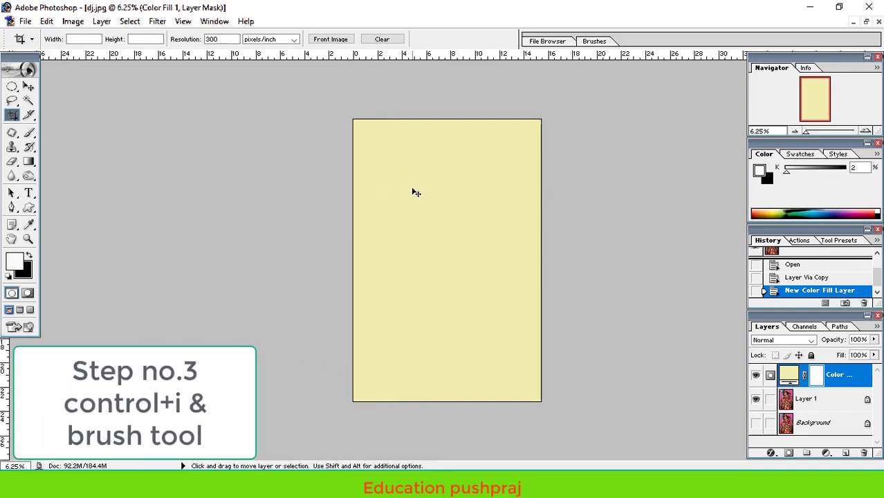
pyautogui.hotkey('ctrl', 'i')
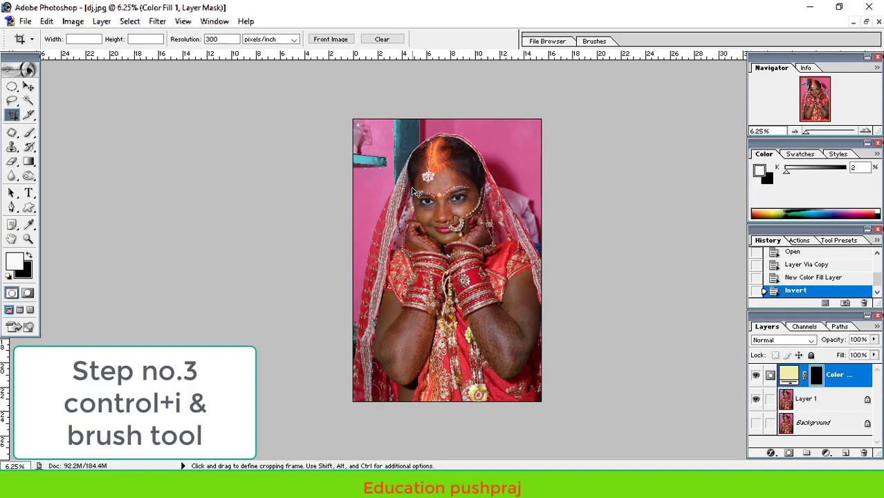
pyautogui.click(29, 133)
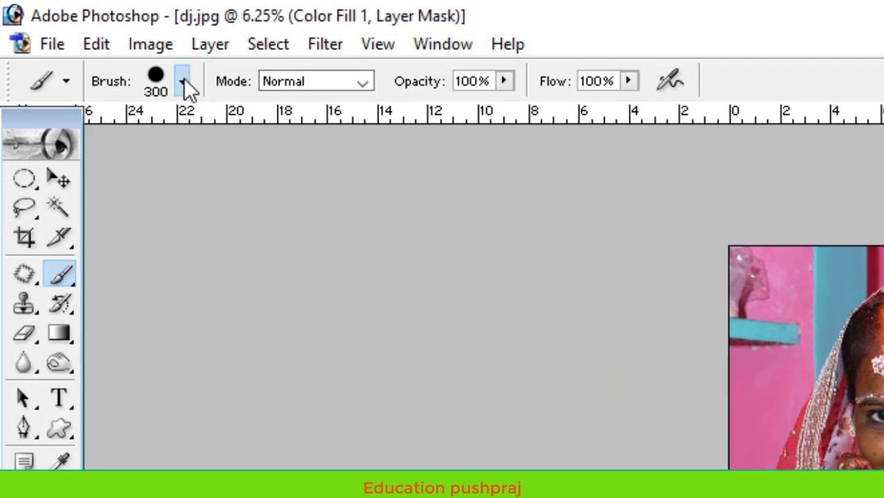
pyautogui.click(182, 81)
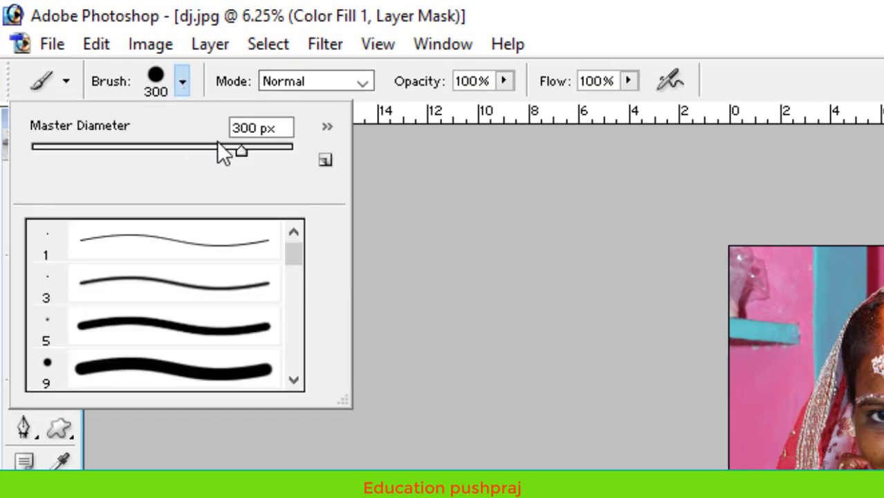
pyautogui.moveTo(239, 147)
pyautogui.mouseDown()
pyautogui.moveTo(154, 151)
pyautogui.moveTo(201, 156)
pyautogui.mouseUp()
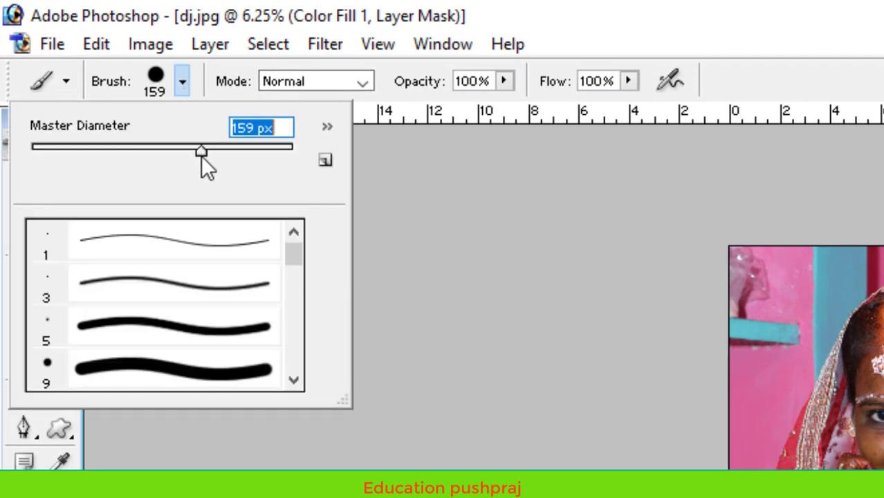
pyautogui.click(359, 83)
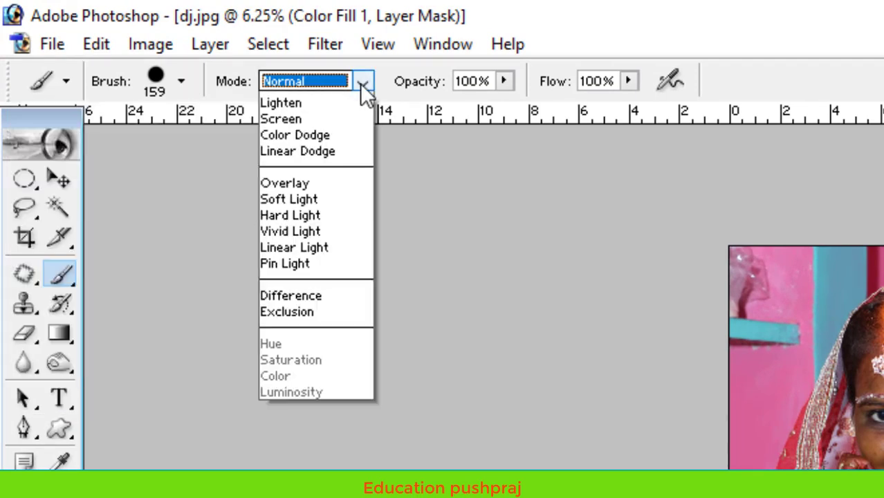
pyautogui.click(360, 83)
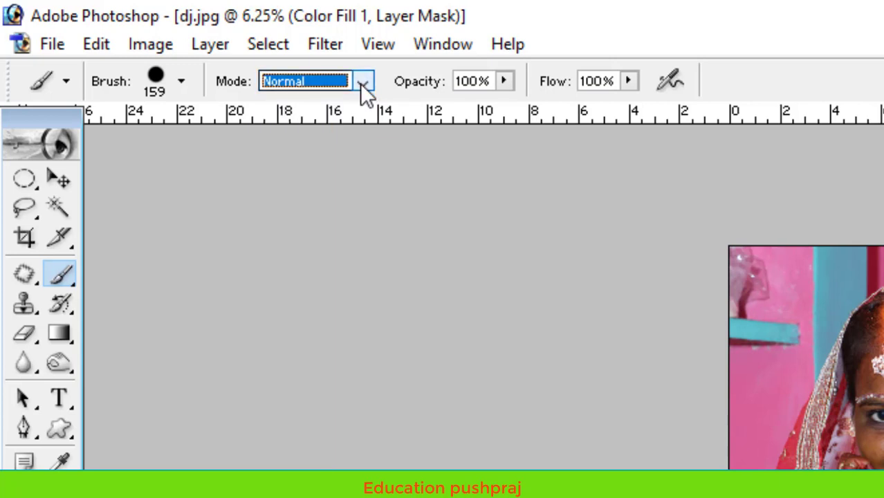
pyautogui.click(512, 83)
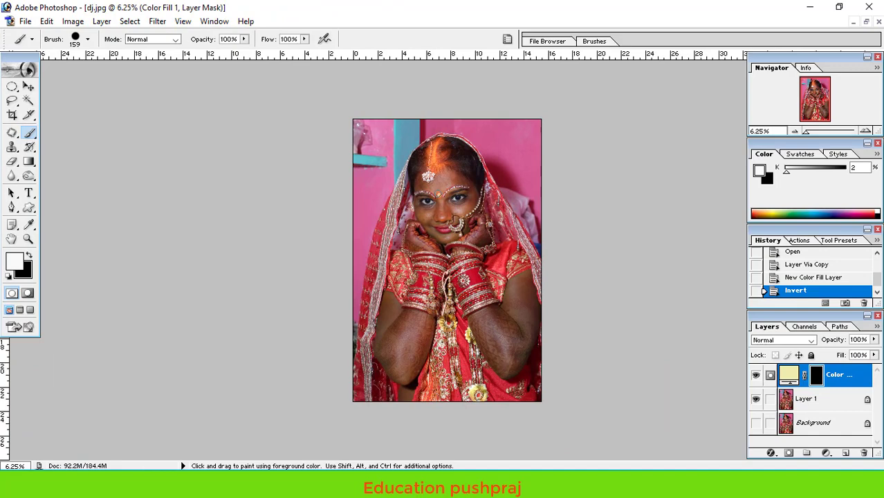
# - Zoom in on the bride's face and paint cream over her forehead with a 250 px brush
pyautogui.hotkey('ctrl', '+')
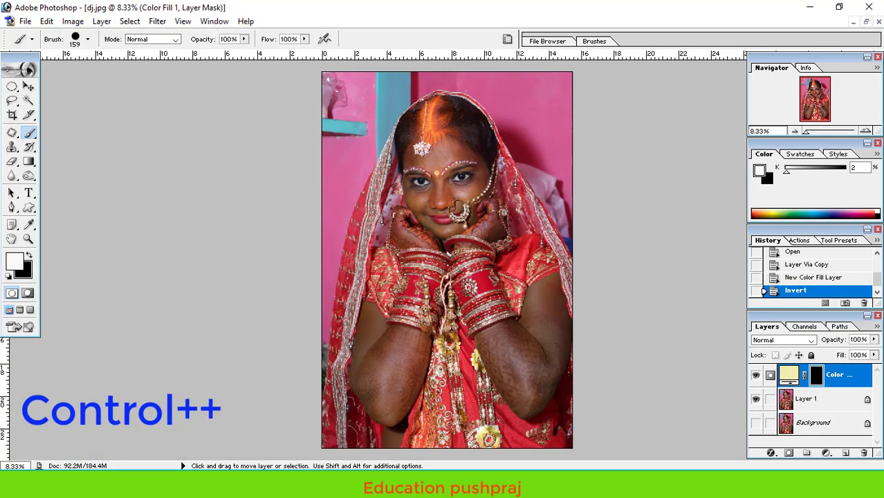
pyautogui.hotkey('ctrl', '+')
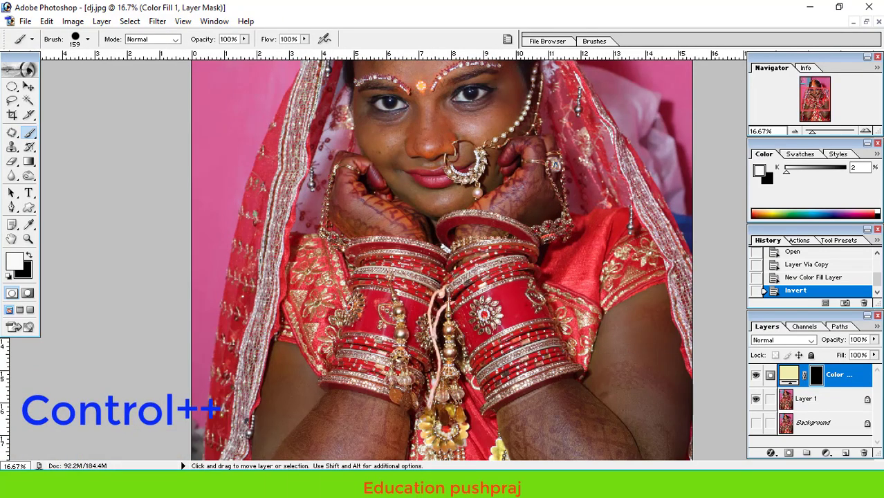
pyautogui.press('space')
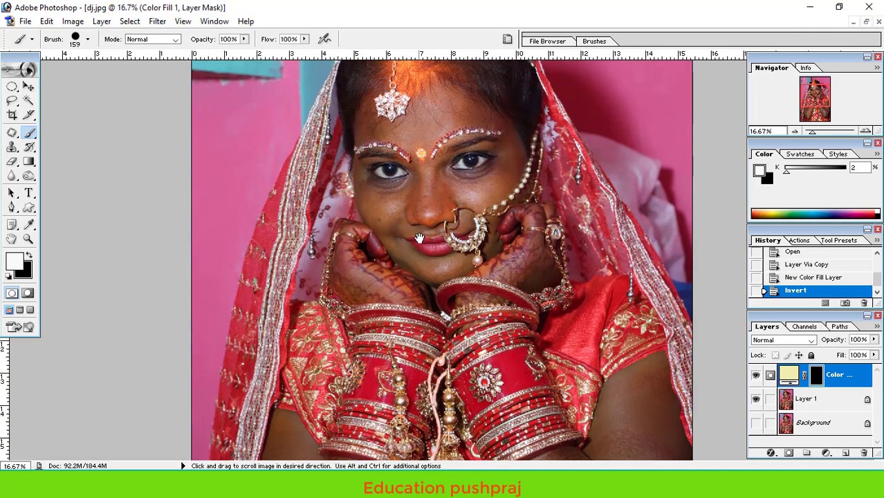
pyautogui.moveTo(419, 170); pyautogui.dragTo(420, 261)
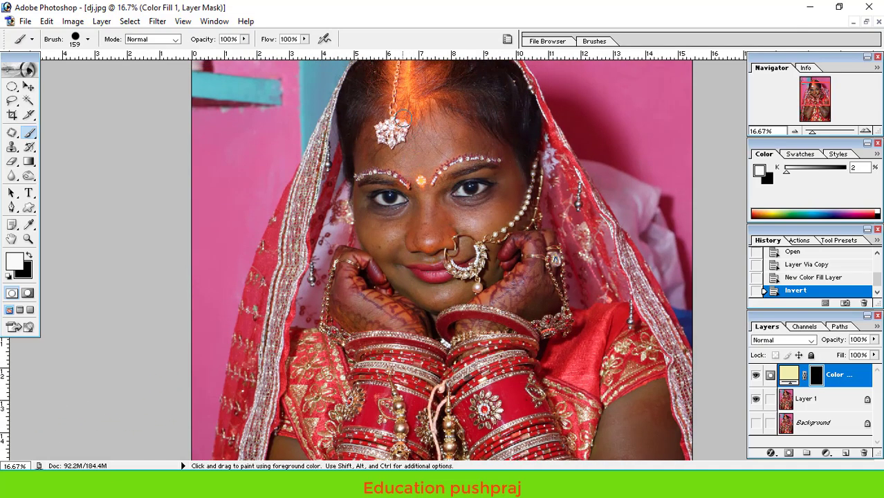
pyautogui.press(']')
pyautogui.press(']')
pyautogui.press(']')
pyautogui.moveTo(373, 124)
pyautogui.mouseDown()
pyautogui.moveTo(363, 158)
pyautogui.moveTo(446, 119)
pyautogui.moveTo(503, 153)
pyautogui.moveTo(512, 173)
pyautogui.moveTo(519, 198)
pyautogui.moveTo(502, 218)
pyautogui.moveTo(453, 224)
pyautogui.moveTo(509, 194)
pyautogui.moveTo(398, 179)
pyautogui.moveTo(361, 232)
pyautogui.moveTo(434, 304)
pyautogui.moveTo(512, 249)
pyautogui.moveTo(526, 207)
pyautogui.mouseUp()
pyautogui.press(']')
pyautogui.press(']')
# - Finish painting cream over the rest of the bride's face with a 300 px brush
pyautogui.moveTo(494, 277)
pyautogui.mouseDown()
pyautogui.moveTo(415, 228)
pyautogui.moveTo(396, 177)
pyautogui.moveTo(442, 146)
pyautogui.mouseUp()
pyautogui.scroll(-3, 429, 148)
pyautogui.press('[')
pyautogui.moveTo(371, 158)
pyautogui.mouseDown()
pyautogui.moveTo(350, 211)
pyautogui.moveTo(382, 223)
pyautogui.moveTo(397, 211)
pyautogui.moveTo(523, 183)
pyautogui.moveTo(546, 207)
pyautogui.moveTo(537, 134)
pyautogui.moveTo(551, 197)
pyautogui.moveTo(537, 208)
pyautogui.mouseUp()
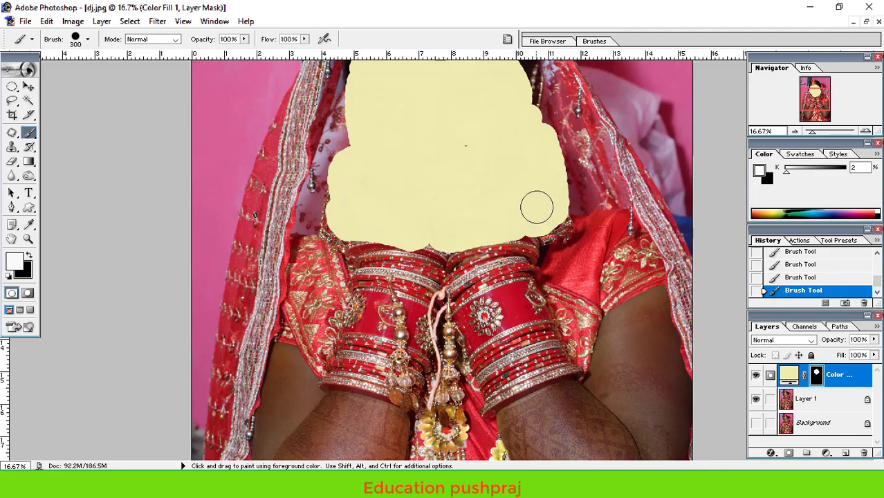
# - Paint cream over both arms and hands with a larger brush, then zoom out to the whole photo
pyautogui.scroll(-3, 417, 214)
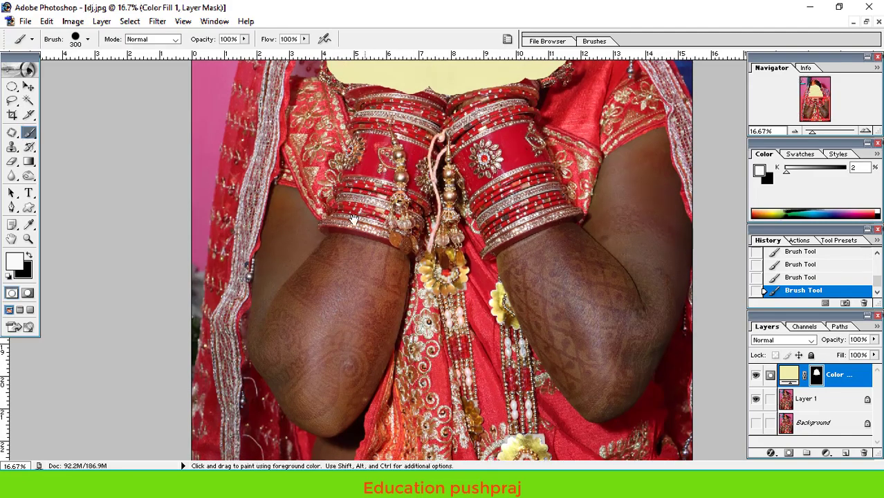
pyautogui.scroll(-1, 353, 220)
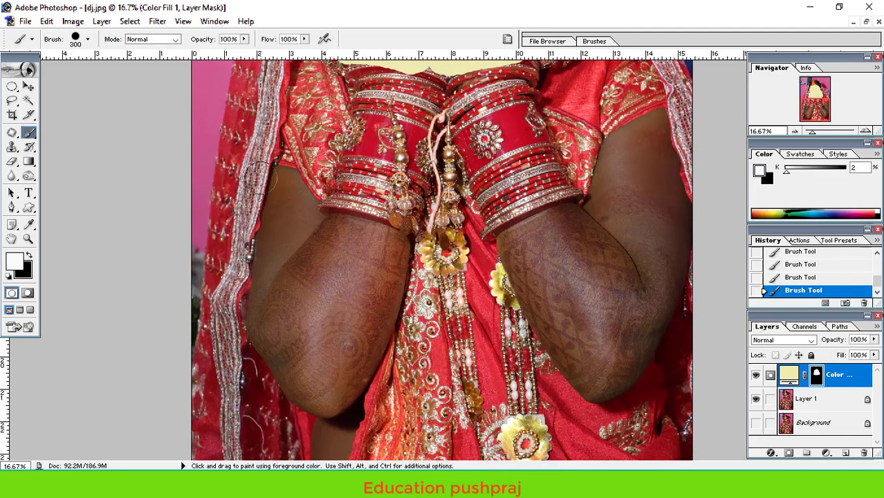
pyautogui.press(']')
pyautogui.moveTo(288, 179)
pyautogui.mouseDown()
pyautogui.moveTo(264, 325)
pyautogui.moveTo(277, 366)
pyautogui.moveTo(296, 385)
pyautogui.moveTo(333, 386)
pyautogui.moveTo(332, 404)
pyautogui.moveTo(344, 410)
pyautogui.moveTo(330, 447)
pyautogui.moveTo(326, 421)
pyautogui.moveTo(382, 300)
pyautogui.moveTo(367, 352)
pyautogui.moveTo(312, 351)
pyautogui.moveTo(301, 274)
pyautogui.moveTo(336, 233)
pyautogui.moveTo(391, 262)
pyautogui.moveTo(384, 274)
pyautogui.moveTo(312, 255)
pyautogui.mouseUp()
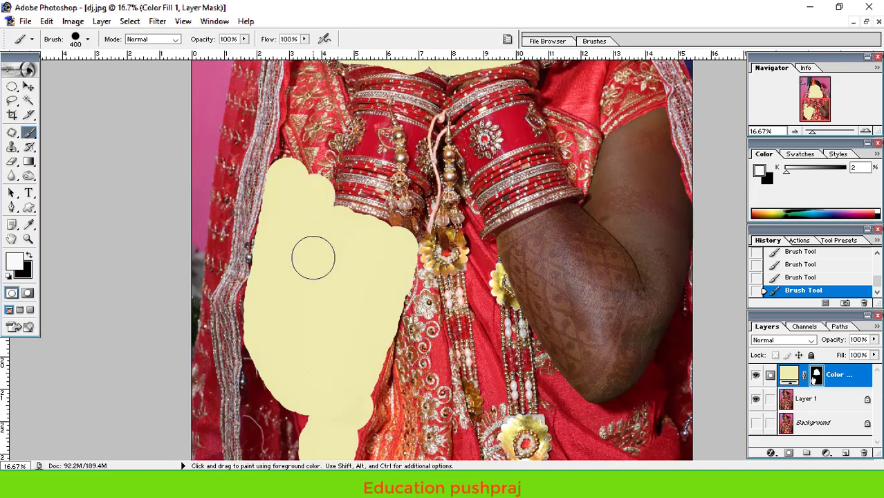
pyautogui.moveTo(574, 215)
pyautogui.mouseDown()
pyautogui.moveTo(552, 223)
pyautogui.moveTo(551, 321)
pyautogui.moveTo(625, 368)
pyautogui.moveTo(661, 296)
pyautogui.moveTo(672, 206)
pyautogui.moveTo(650, 123)
pyautogui.moveTo(608, 152)
pyautogui.moveTo(636, 207)
pyautogui.moveTo(628, 316)
pyautogui.moveTo(567, 248)
pyautogui.mouseUp()
pyautogui.press('[')
pyautogui.press('[')
pyautogui.press(']')
pyautogui.press(']')
pyautogui.press(']')
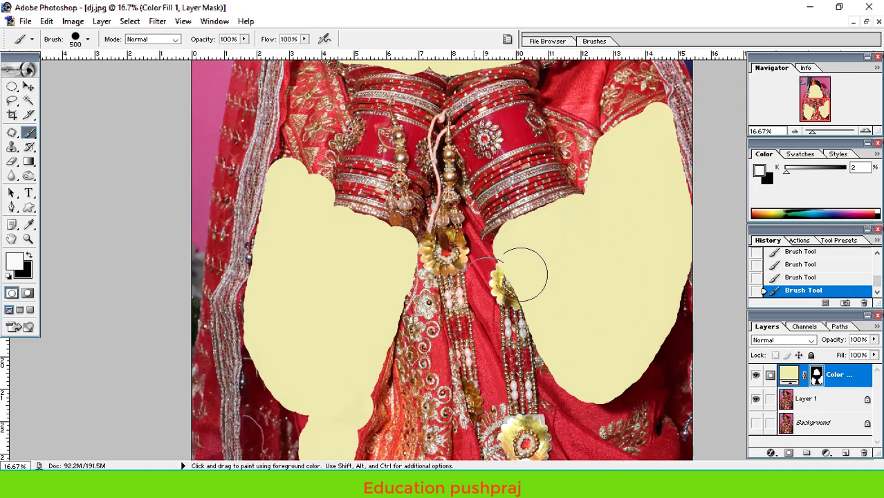
pyautogui.press('ctrl')
pyautogui.hotkey('ctrl', '-')
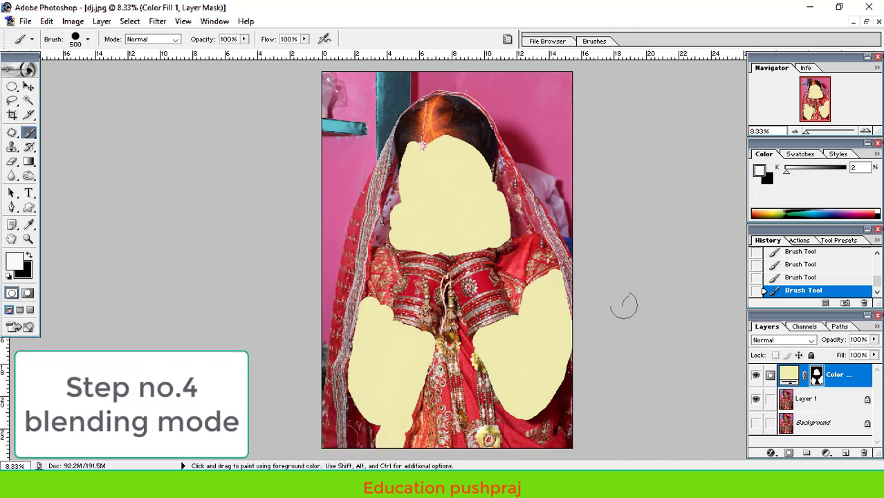
# - Set Color Fill 1's blend mode to Soft Light
pyautogui.click(802, 340)
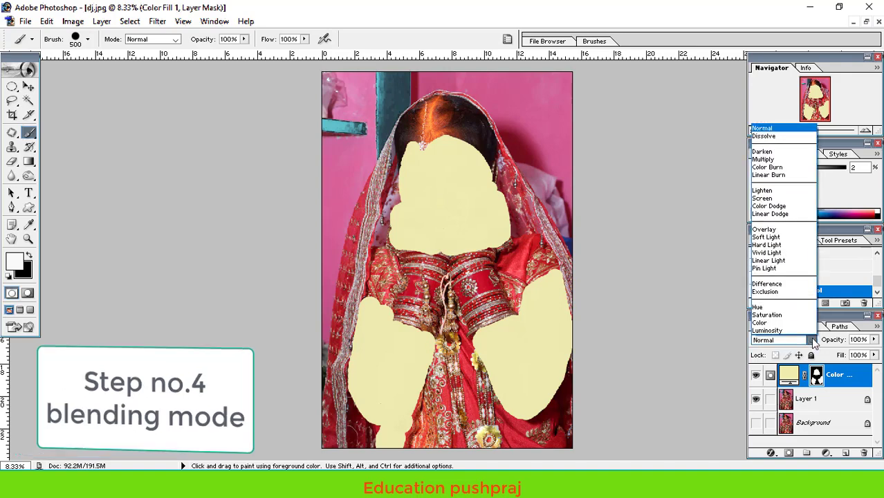
pyautogui.click(765, 237)
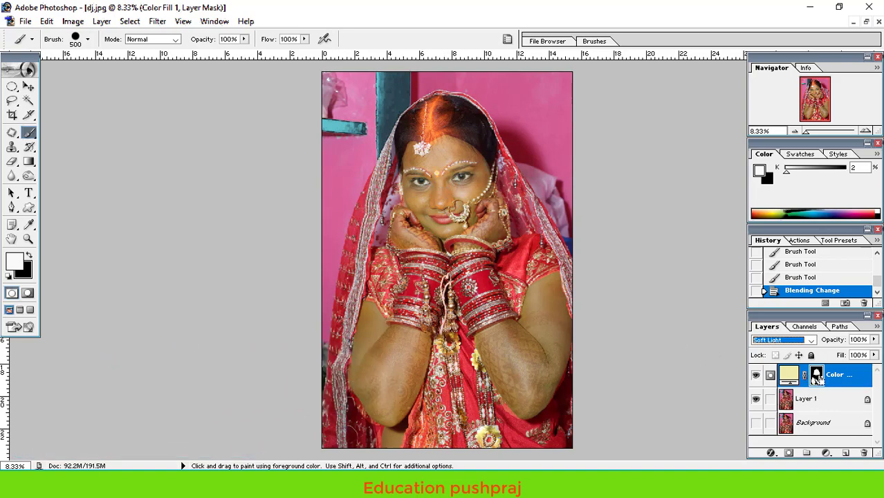
# - Load Color Fill 1's mask as a selection around the bride's face, neck and arms
pyautogui.keyDown('ctrl'); pyautogui.click(817, 377); pyautogui.keyUp('ctrl')
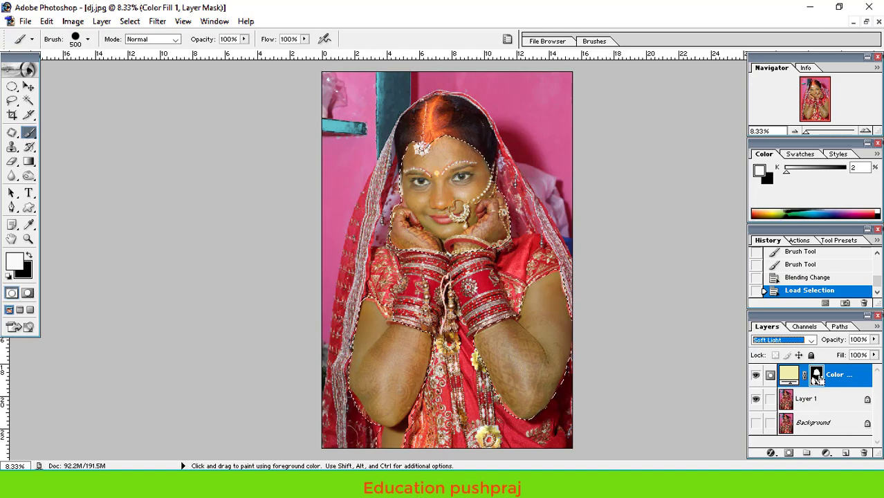
pyautogui.hotkey('ctrl', 'd')
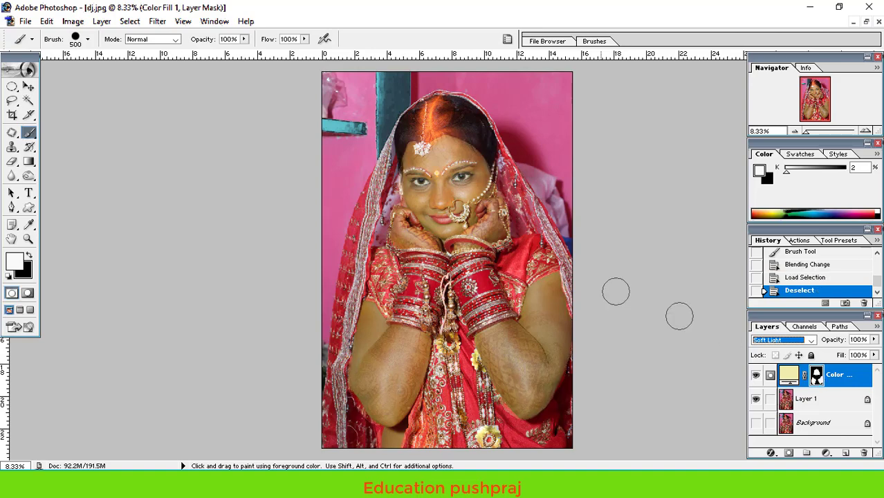
pyautogui.click(129, 21)
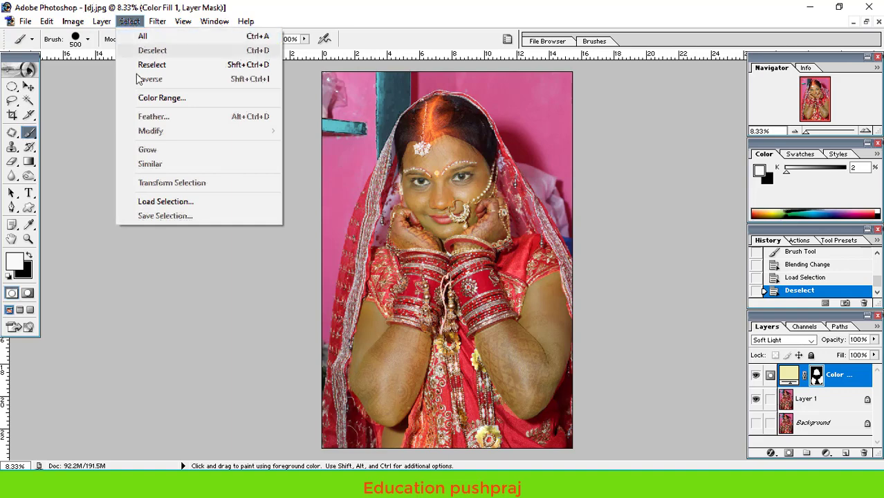
pyautogui.click(161, 202)
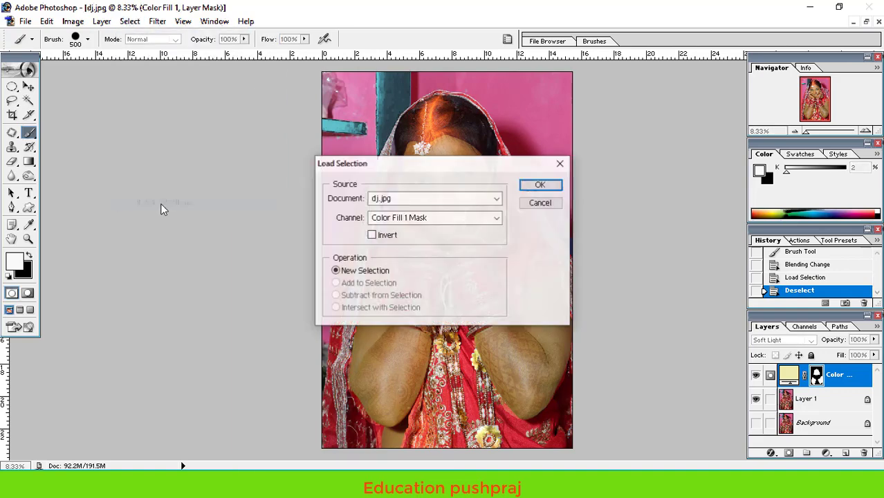
pyautogui.click(539, 185)
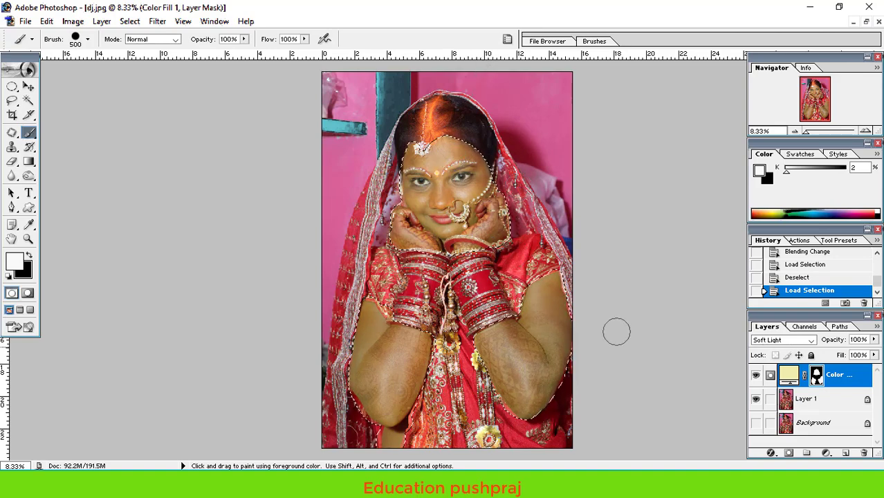
pyautogui.click(826, 452)
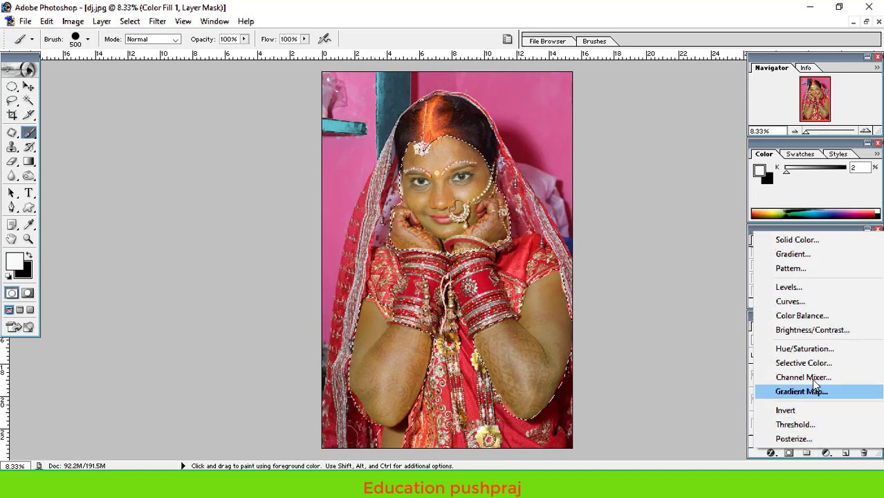
# - Add a skin-masked Levels layer with input levels 19/1.08/254 and output 16/237
pyautogui.click(792, 287)
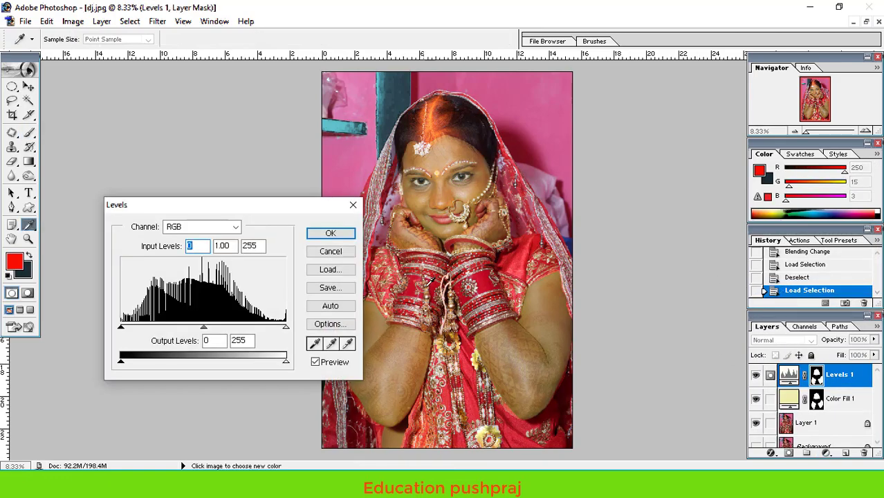
pyautogui.moveTo(273, 207); pyautogui.dragTo(256, 180)
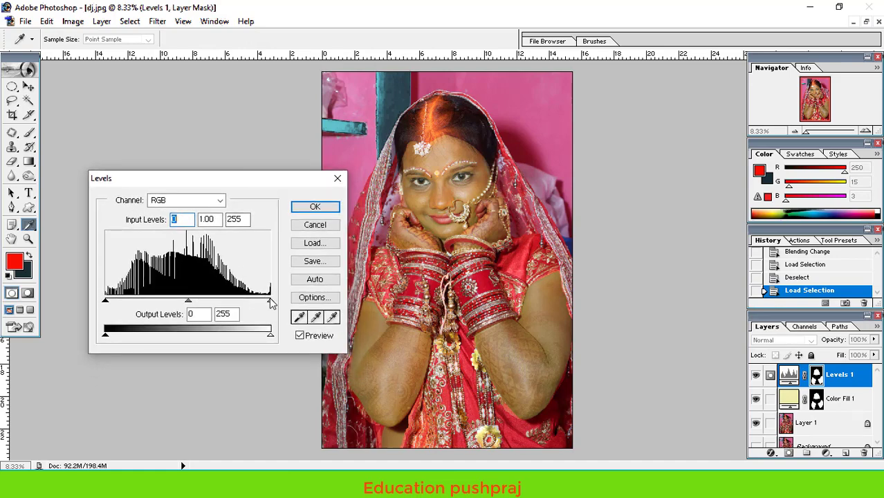
pyautogui.moveTo(270, 302)
pyautogui.mouseDown()
pyautogui.moveTo(217, 300)
pyautogui.moveTo(270, 301)
pyautogui.mouseUp()
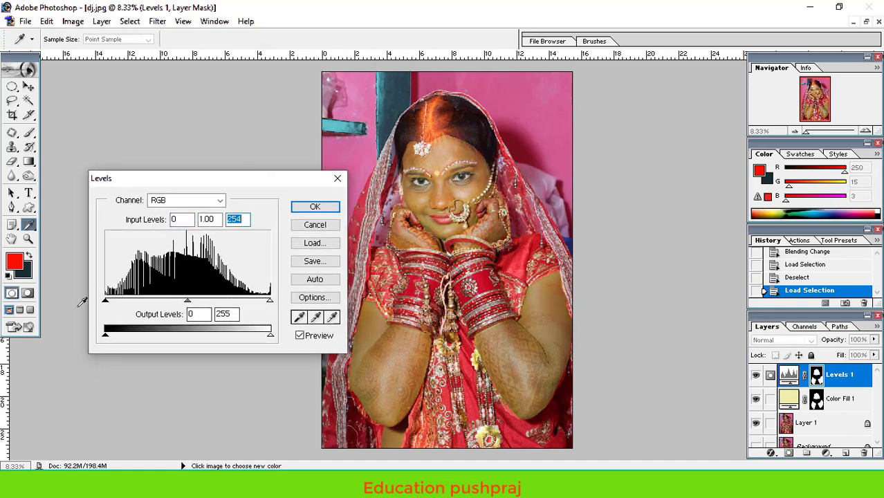
pyautogui.moveTo(106, 302); pyautogui.dragTo(116, 302)
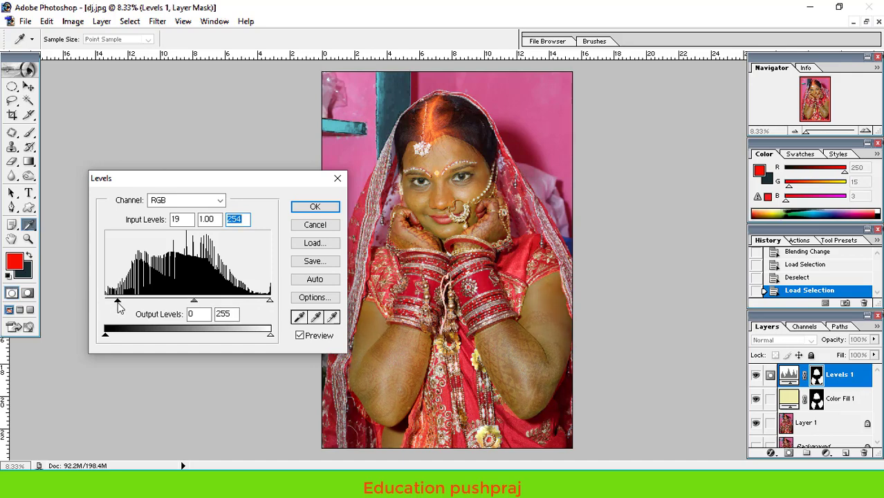
pyautogui.click(117, 303)
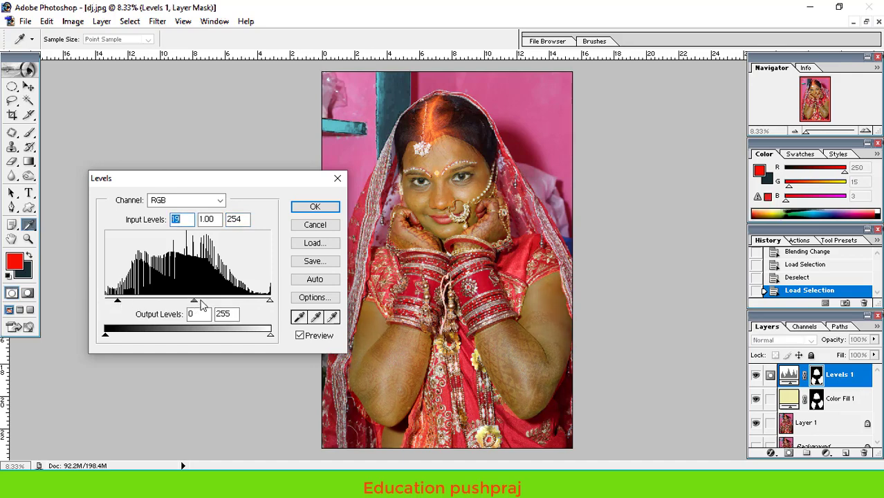
pyautogui.moveTo(193, 304); pyautogui.dragTo(192, 315)
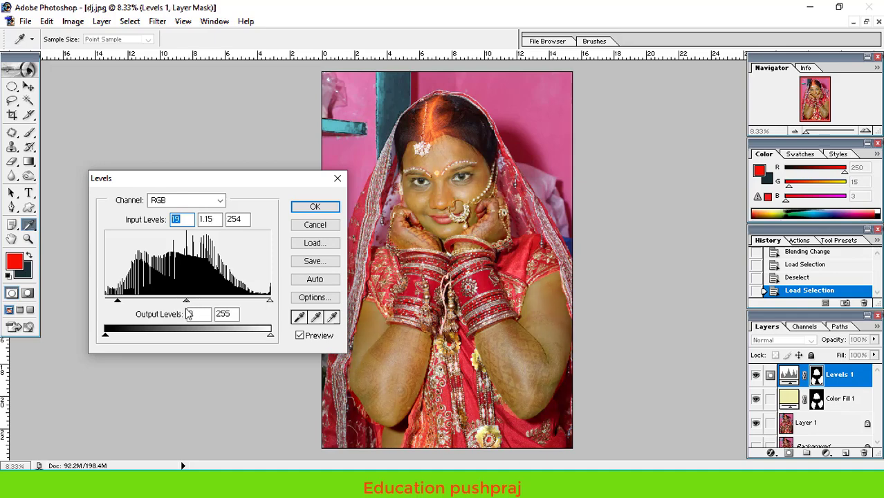
pyautogui.moveTo(105, 336); pyautogui.dragTo(115, 336)
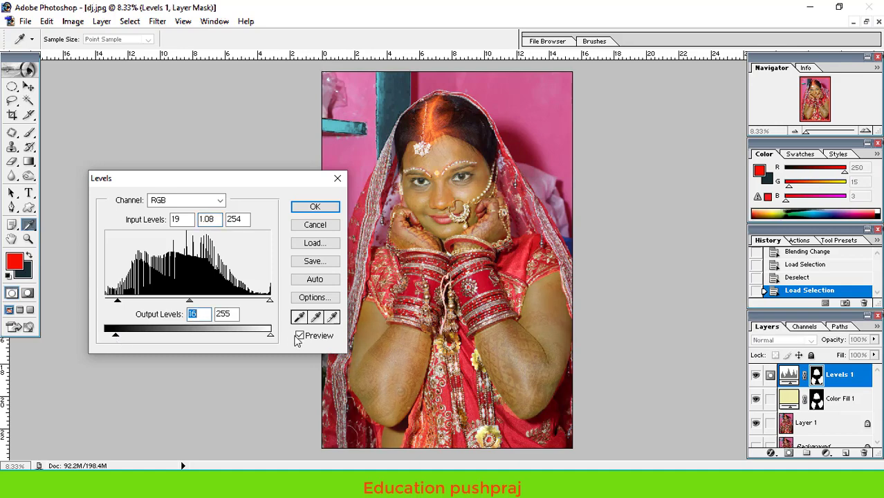
pyautogui.moveTo(270, 336); pyautogui.dragTo(259, 340)
pyautogui.click(315, 208)
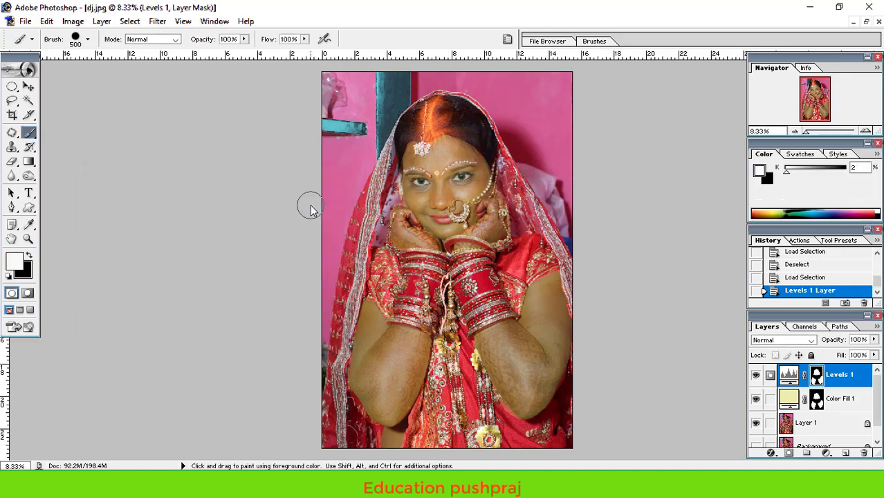
# - Add Hue/Saturation 1 with hue -1, saturation -7, lightness -5, then restore brush and default colours
pyautogui.click(829, 453)
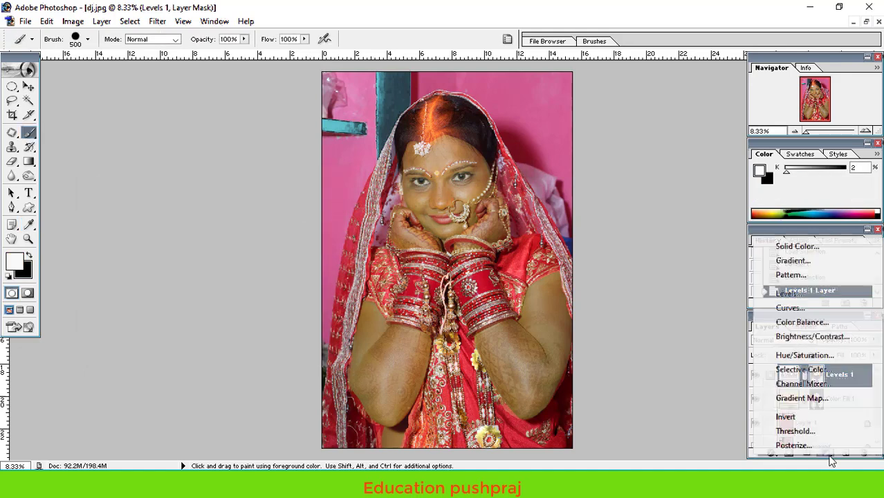
pyautogui.click(805, 355)
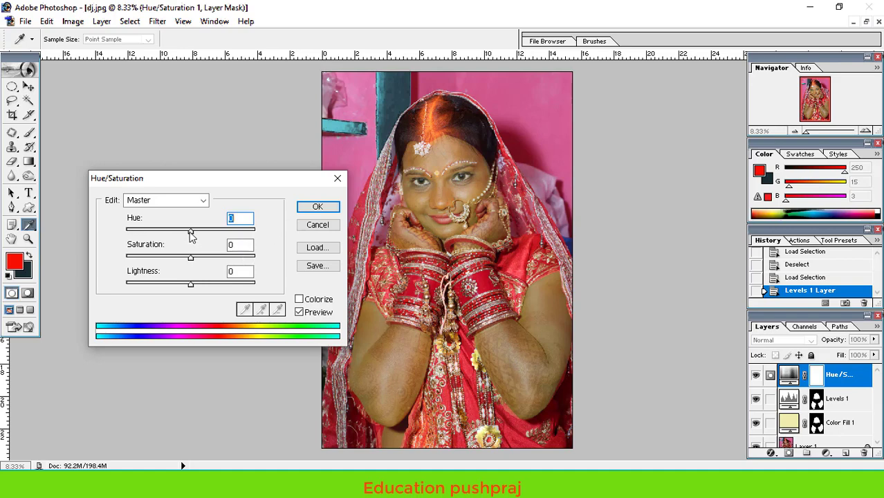
pyautogui.moveTo(190, 231)
pyautogui.mouseDown()
pyautogui.moveTo(200, 231)
pyautogui.moveTo(189, 263)
pyautogui.moveTo(206, 263)
pyautogui.moveTo(187, 262)
pyautogui.moveTo(198, 291)
pyautogui.moveTo(189, 288)
pyautogui.mouseUp()
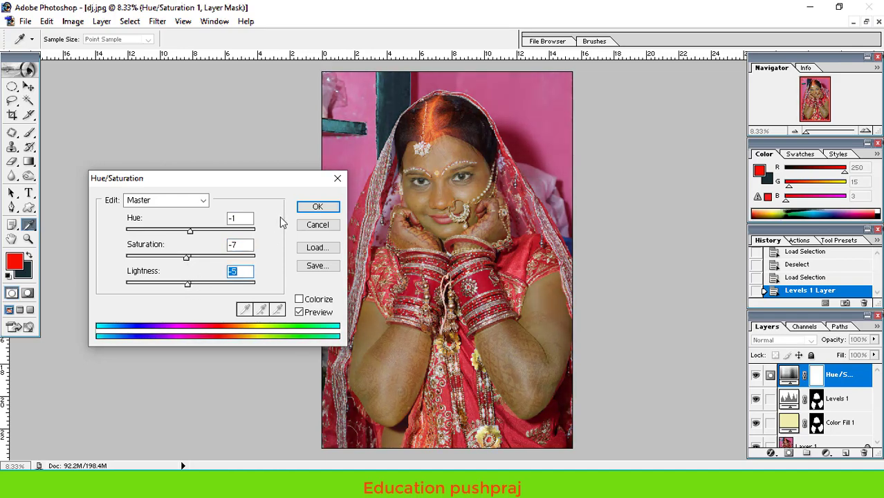
pyautogui.click(317, 206)
pyautogui.press('b')
pyautogui.press('d')
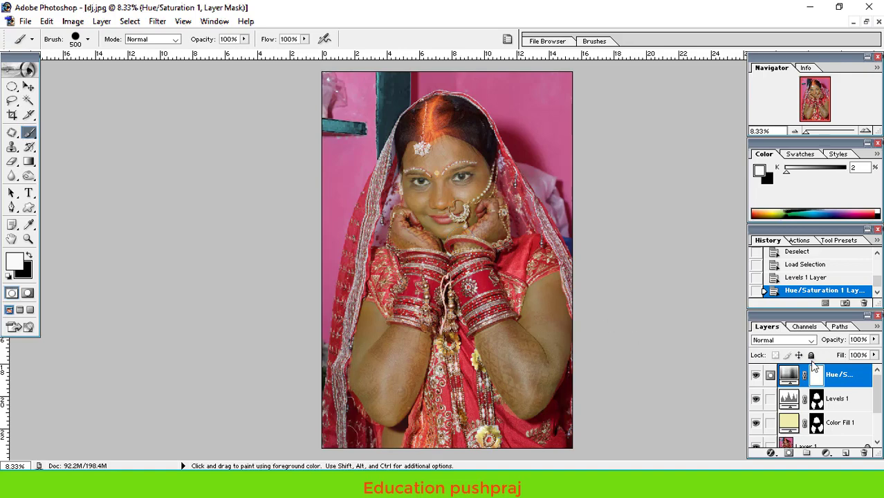
# - Load the Levels mask and add a Color Balance layer with midtones +11, +7, +6
pyautogui.keyDown('ctrl'); pyautogui.click(817, 408); pyautogui.keyUp('ctrl')
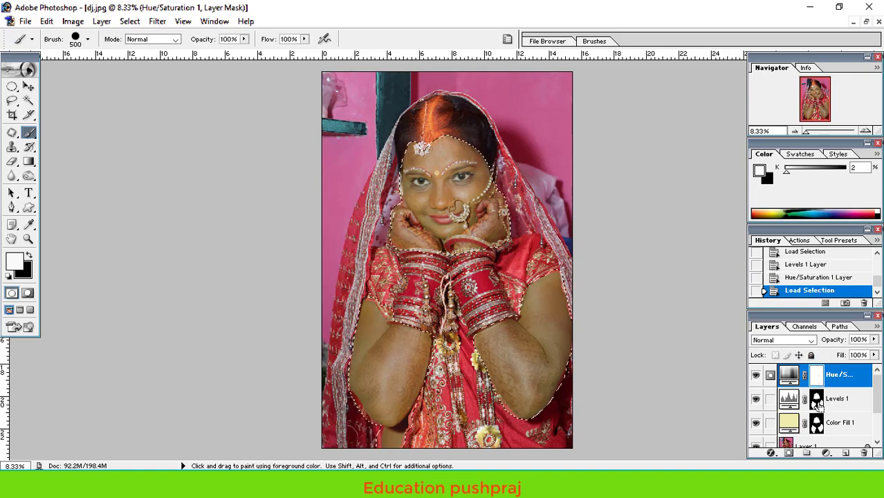
pyautogui.click(828, 455)
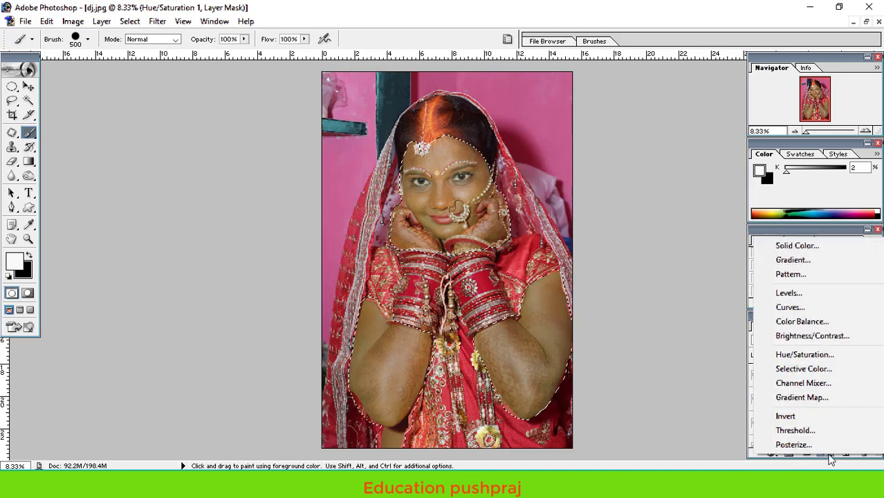
pyautogui.click(795, 323)
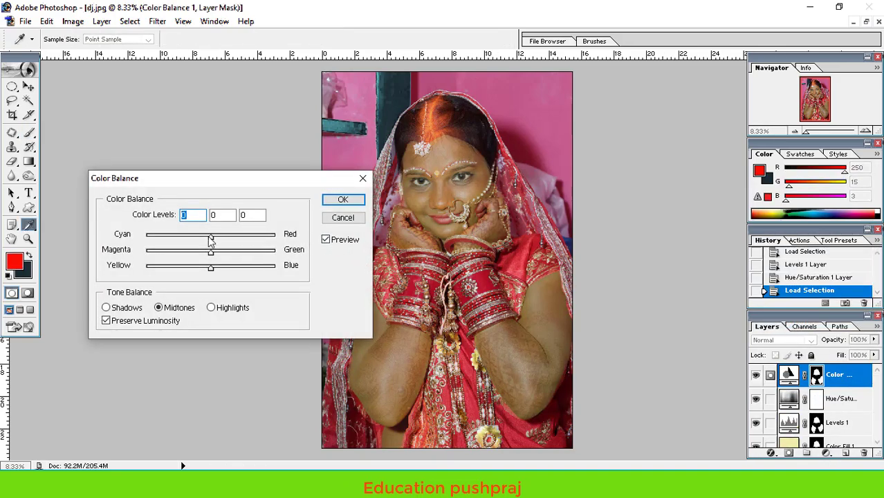
pyautogui.moveTo(213, 240)
pyautogui.mouseDown()
pyautogui.moveTo(215, 265)
pyautogui.moveTo(216, 252)
pyautogui.mouseUp()
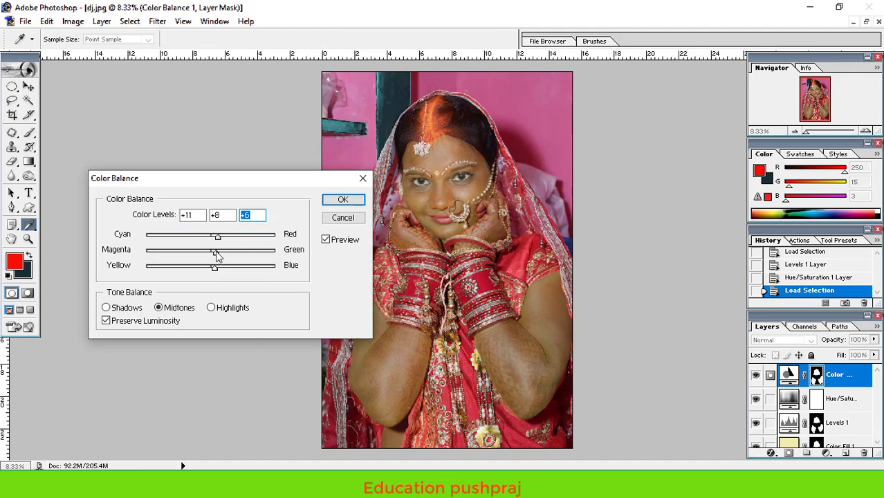
pyautogui.click(342, 200)
pyautogui.press('b')
pyautogui.press('d')
# - Zoom out and toggle Color Fill 1 off and on to compare the result
pyautogui.hotkey('ctrl', '-')
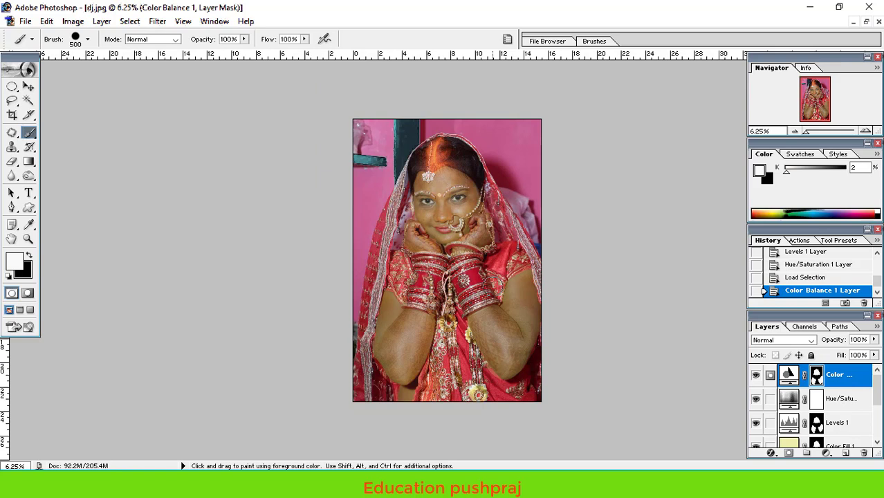
pyautogui.scroll(-2, 809, 408)
pyautogui.click(756, 399)
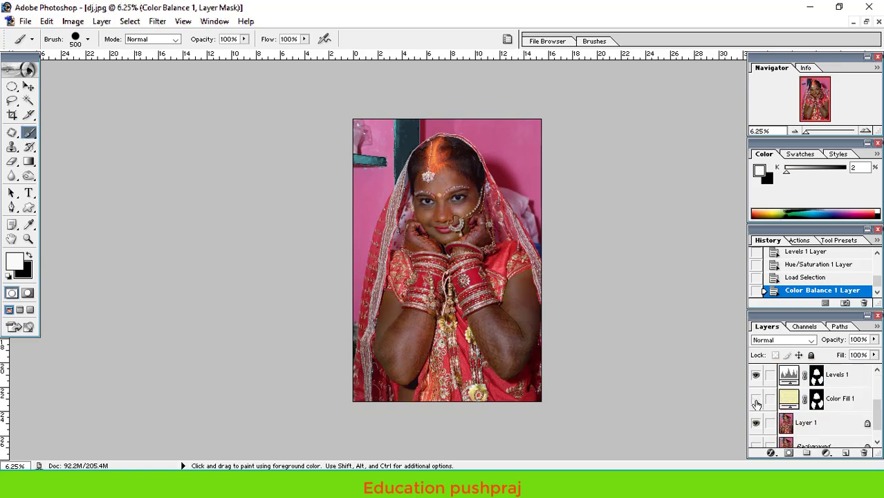
pyautogui.click(757, 400)
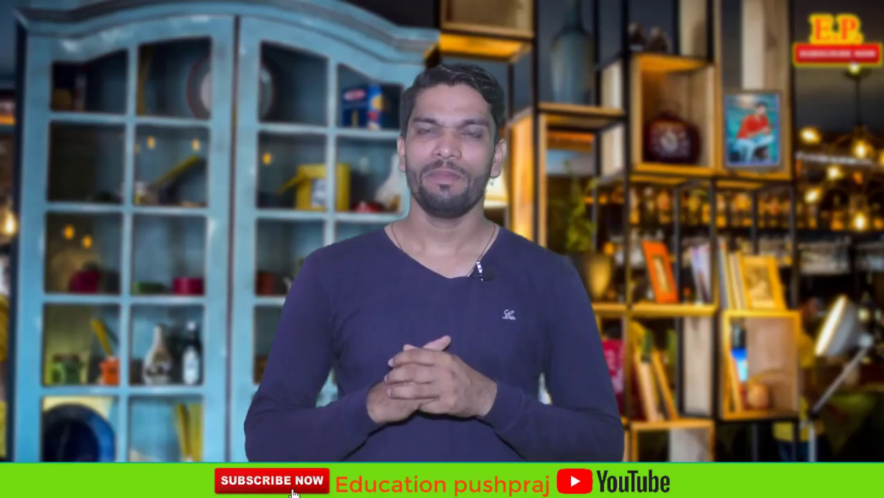